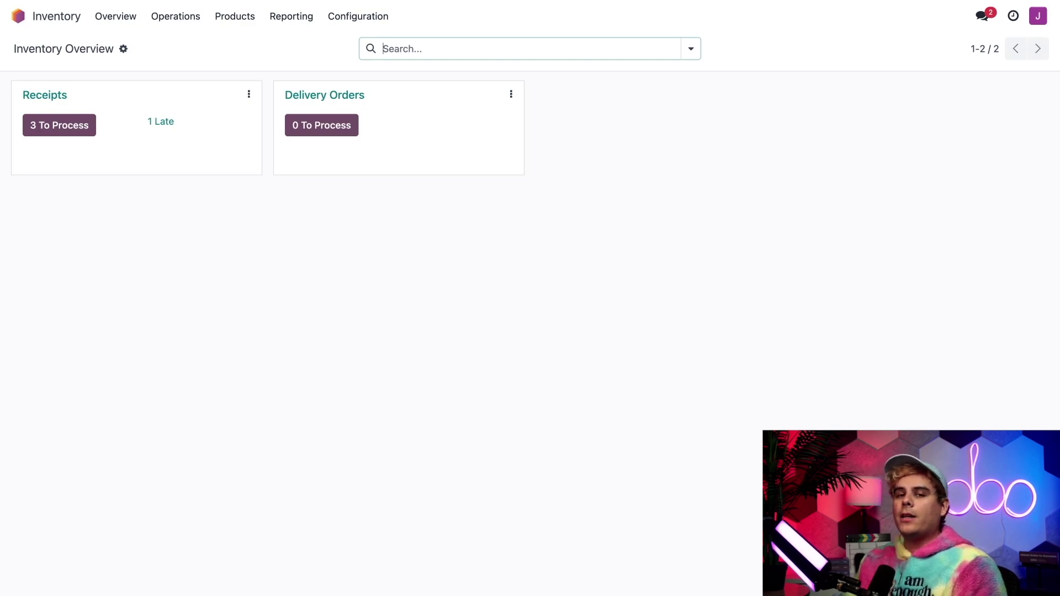
Start a new Sales quotation with Deco Addict as the customer.
{"action": "left_click", "coordinate": [20, 17]}
{"action": "left_click", "coordinate": [299, 226]}
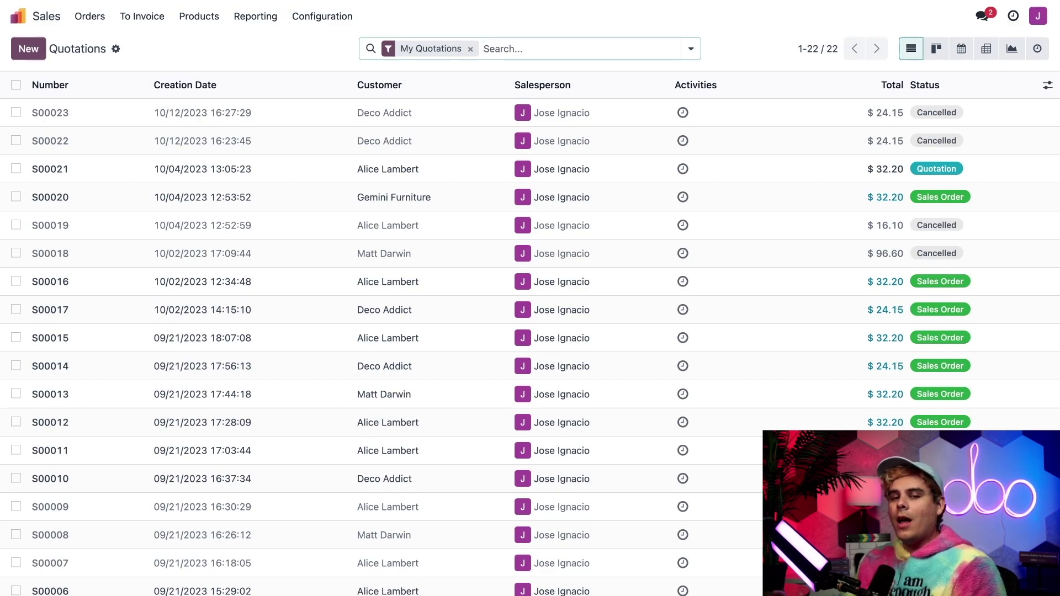
{"action": "left_click", "coordinate": [22, 53]}
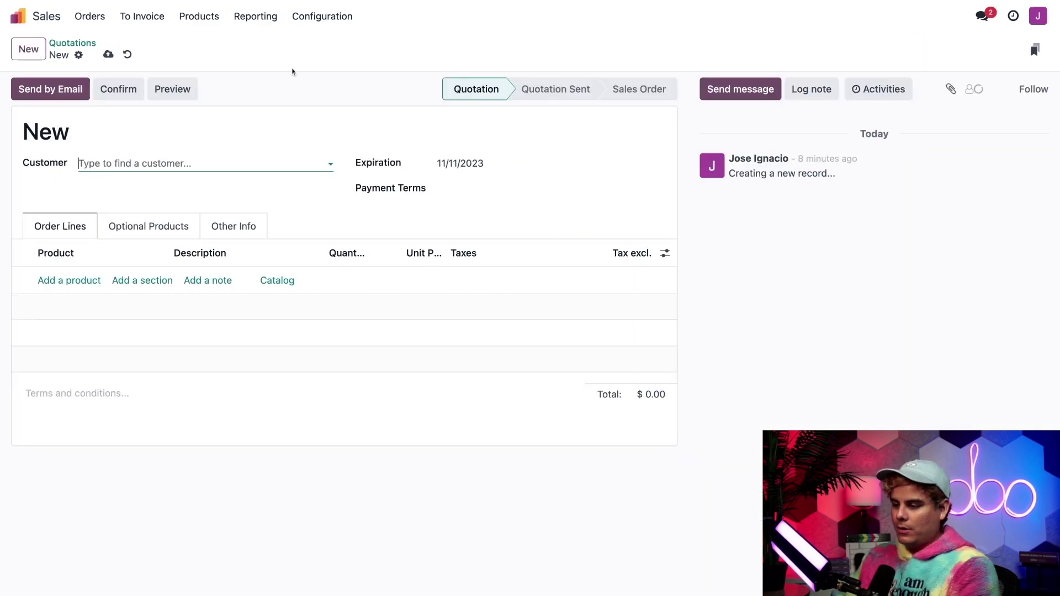
{"action": "type", "text": "deco"}
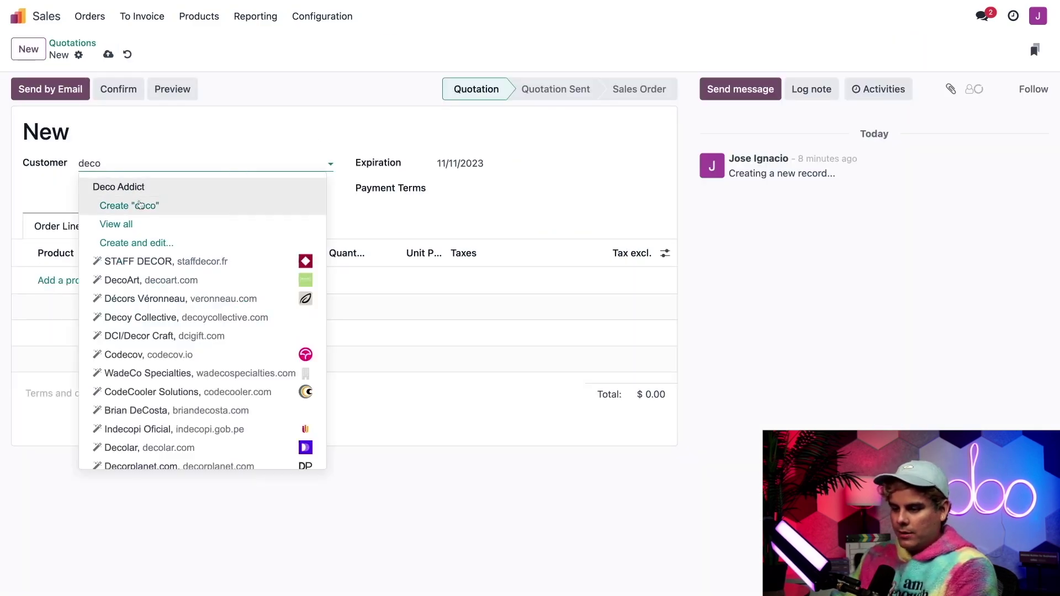
{"action": "left_click", "coordinate": [140, 188]}
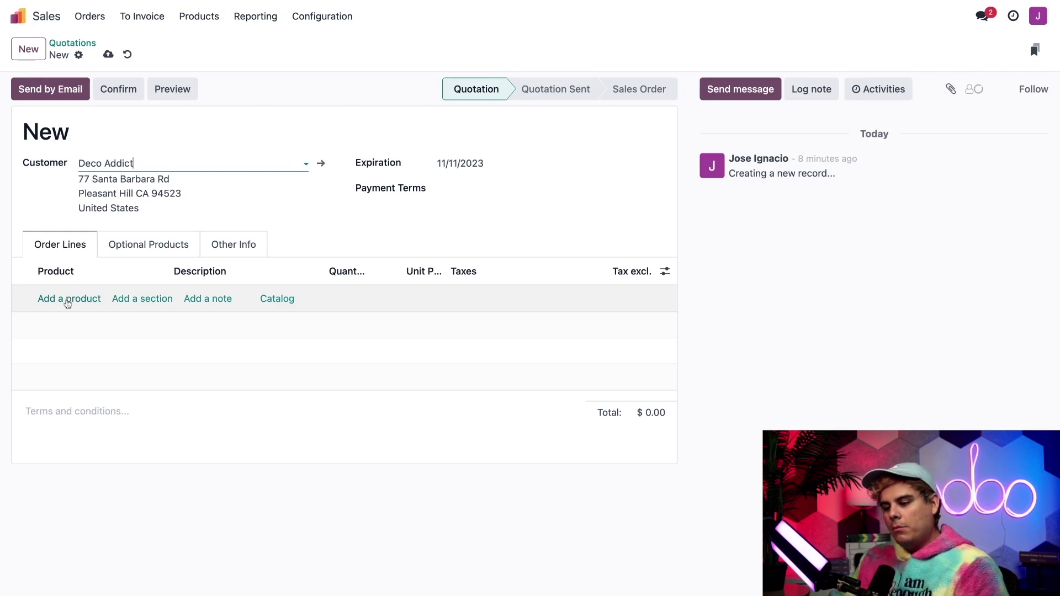
Add 3 Stealthy Wood Mugs, confirm the order as S00024 ($24.15), and check availability.
{"action": "left_click", "coordinate": [67, 299]}
{"action": "type", "text": "stea"}
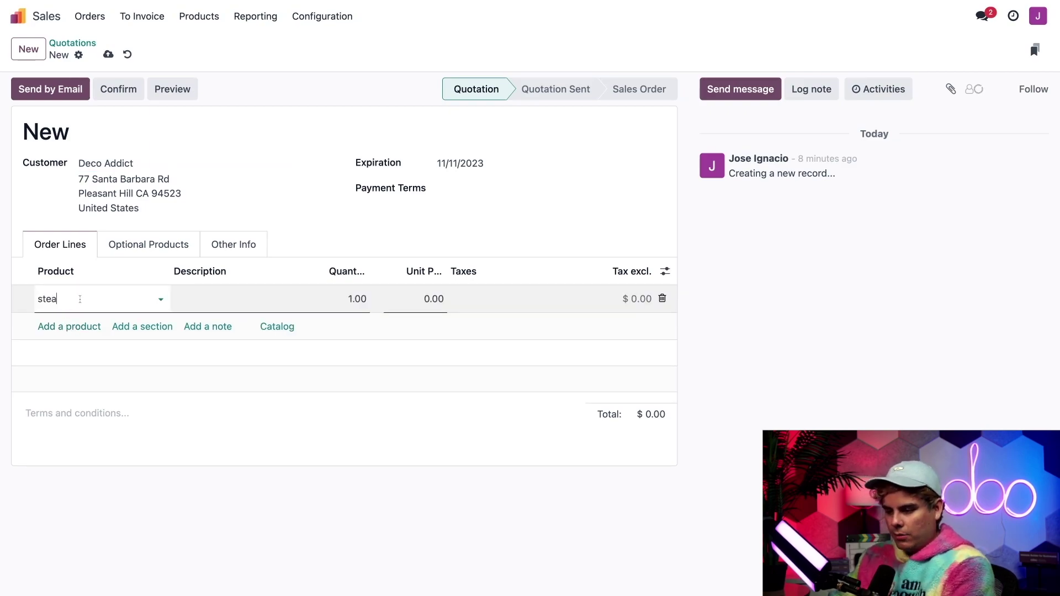
{"action": "left_click", "coordinate": [83, 320]}
{"action": "left_click", "coordinate": [343, 297]}
{"action": "type", "text": "3"}
{"action": "left_click", "coordinate": [358, 232]}
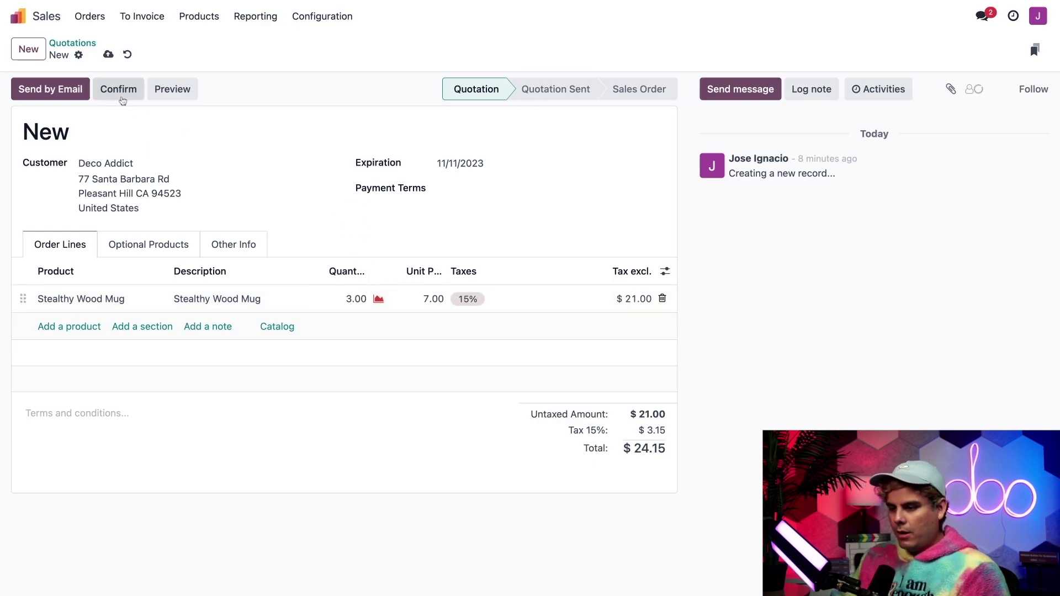
{"action": "left_click", "coordinate": [121, 98]}
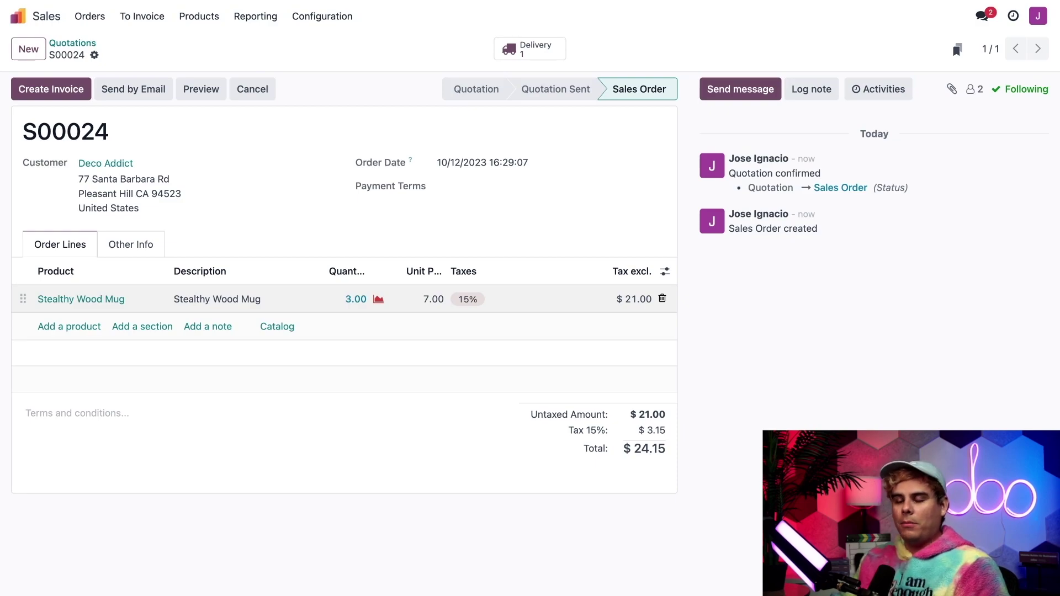
{"action": "left_click", "coordinate": [378, 299]}
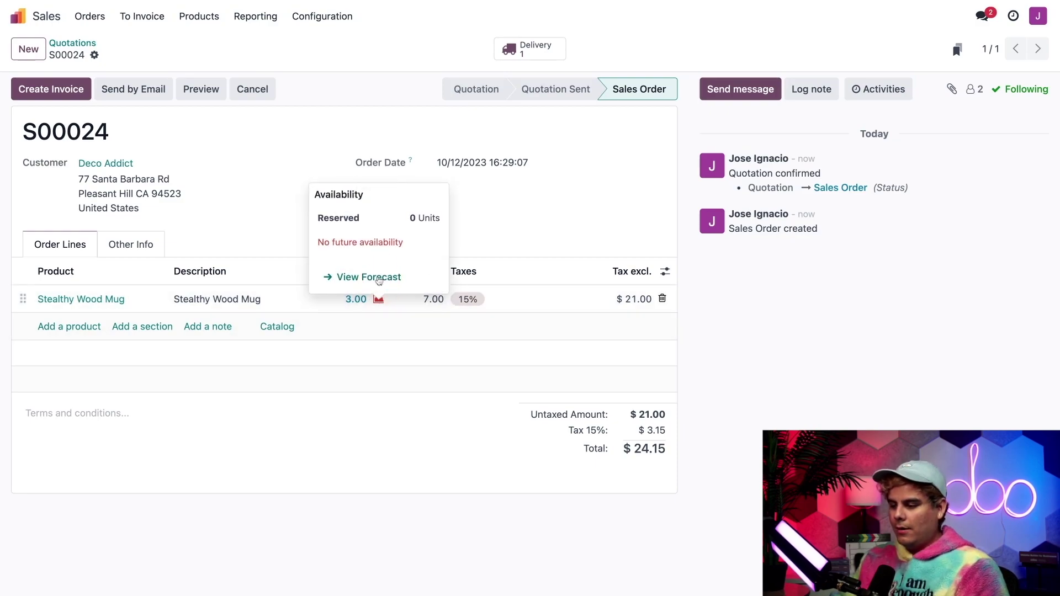
View the Stealthy Wood Mug forecast: 0 on hand, 3 outgoing, -3.00 forecasted.
{"action": "left_click", "coordinate": [378, 277]}
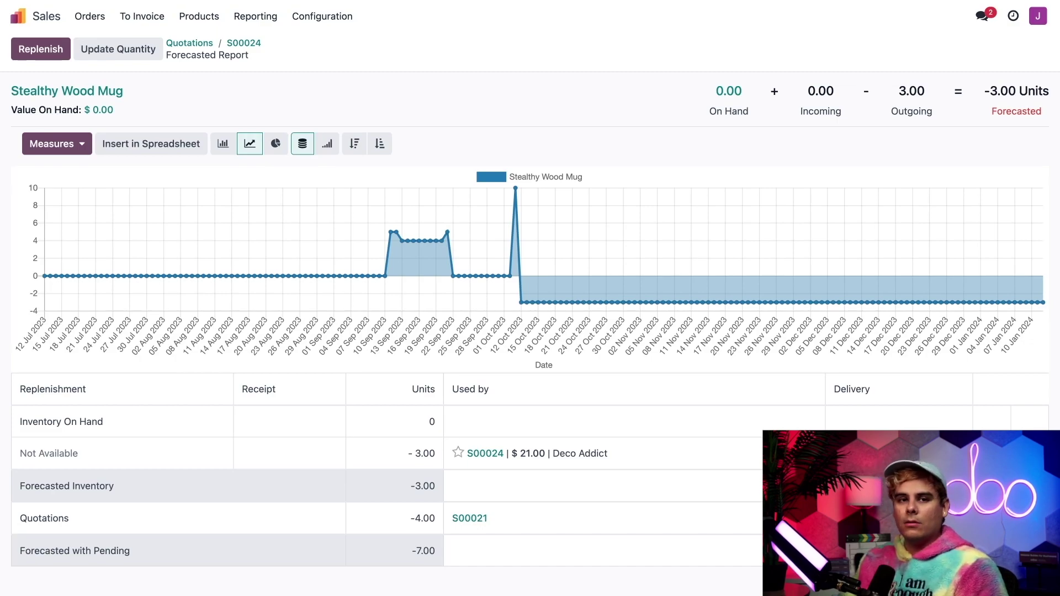
{"action": "mouse_move", "coordinate": [689, 237]}
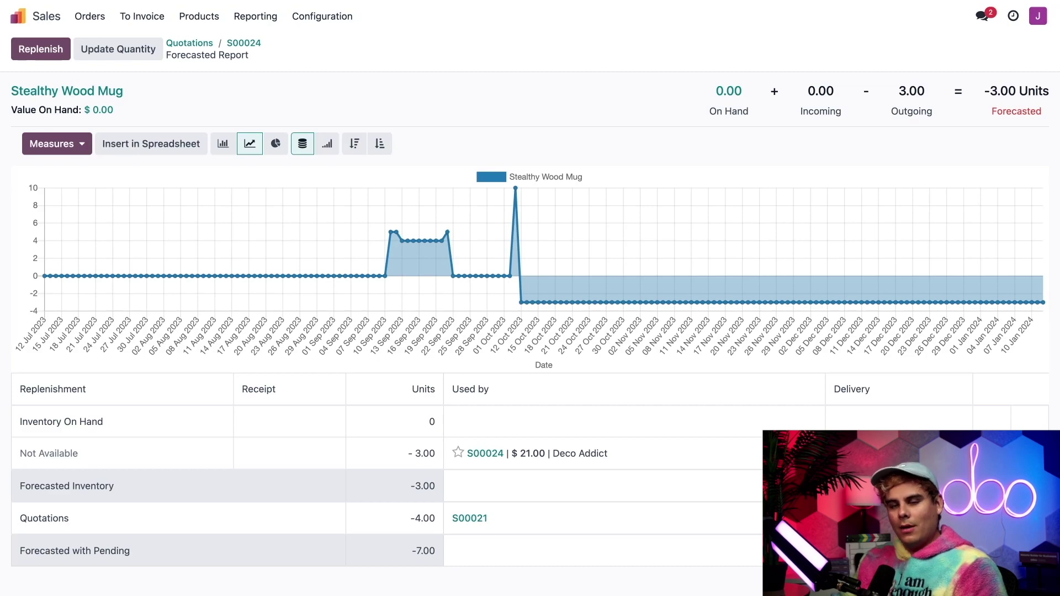
Return to S00024 and review its delivery WH/OUT/00041.
{"action": "left_click", "coordinate": [240, 48]}
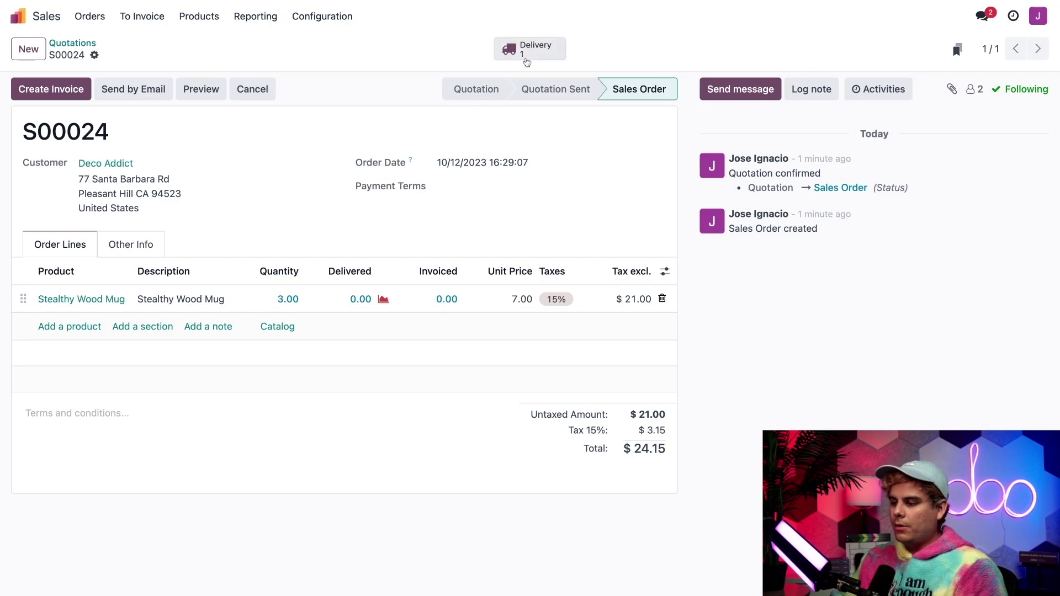
{"action": "left_click", "coordinate": [509, 49]}
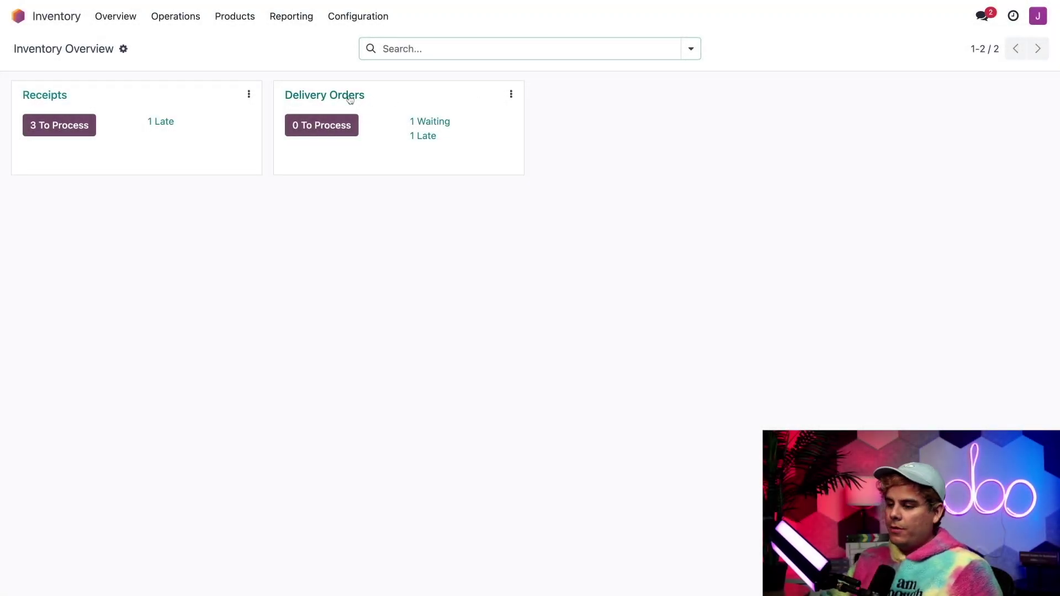
Order the 3 missing Stealthy Wood Mugs once from the Replenishment list.
{"action": "left_click", "coordinate": [183, 17]}
{"action": "left_click", "coordinate": [189, 182]}
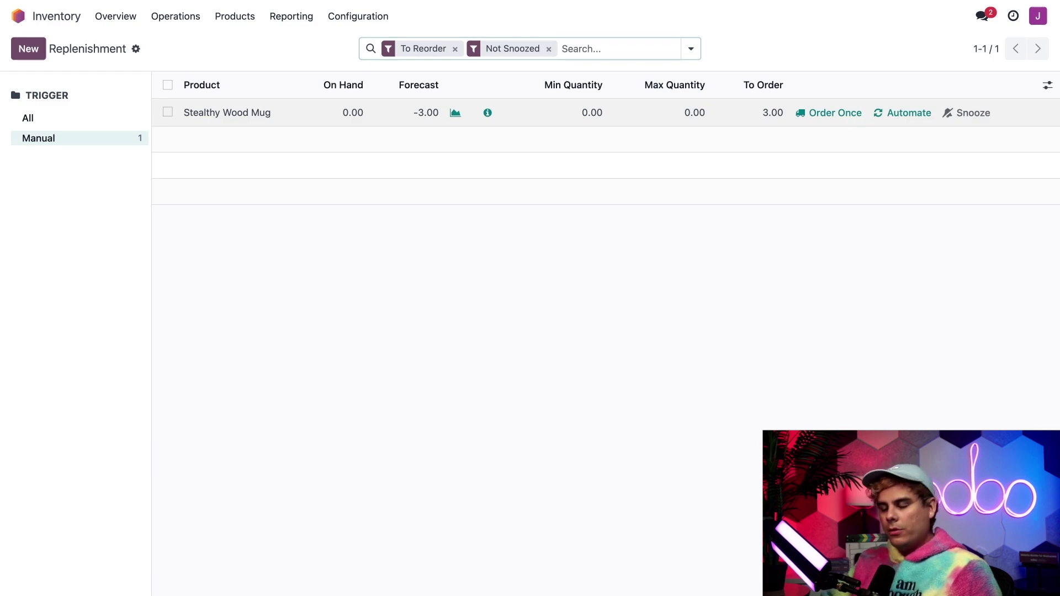
{"action": "left_click", "coordinate": [819, 112]}
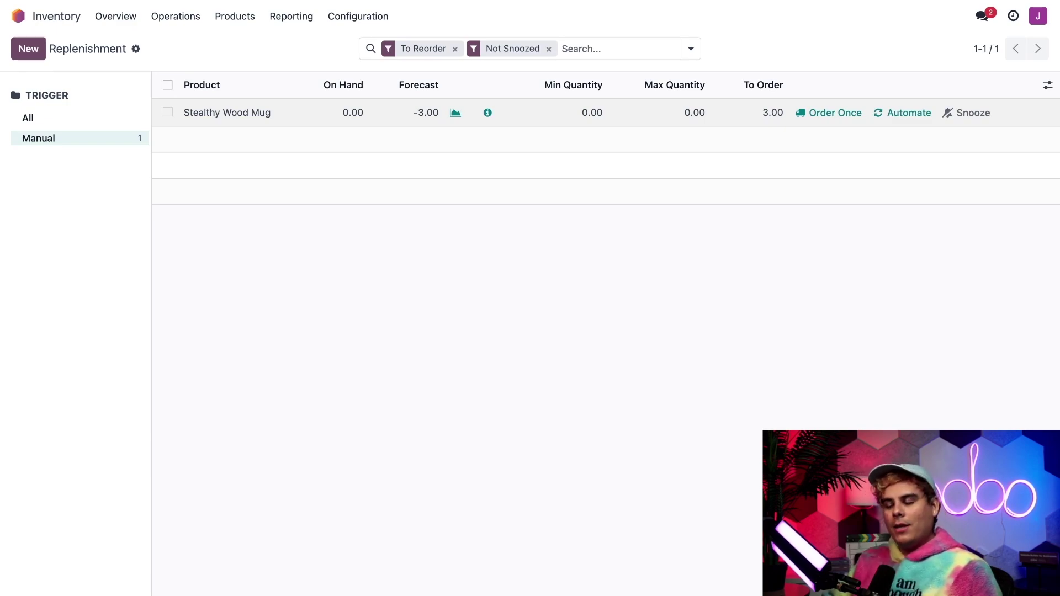
Change RFQ P00018's Stealthy Wood Mug quantity to 5 and confirm the purchase order.
{"action": "left_click", "coordinate": [18, 16]}
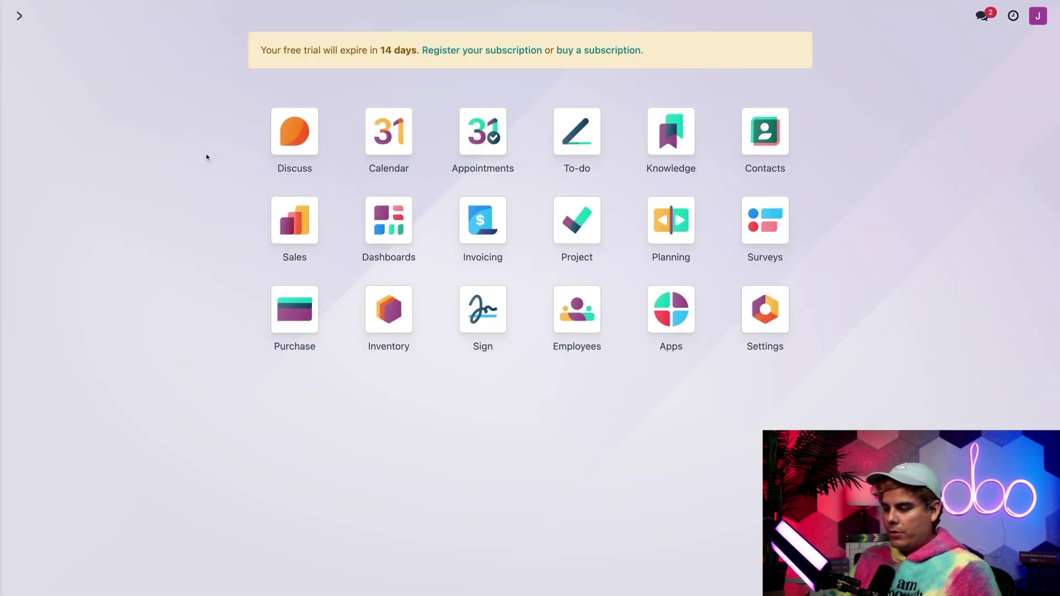
{"action": "type", "text": "pur"}
{"action": "key", "text": "Return"}
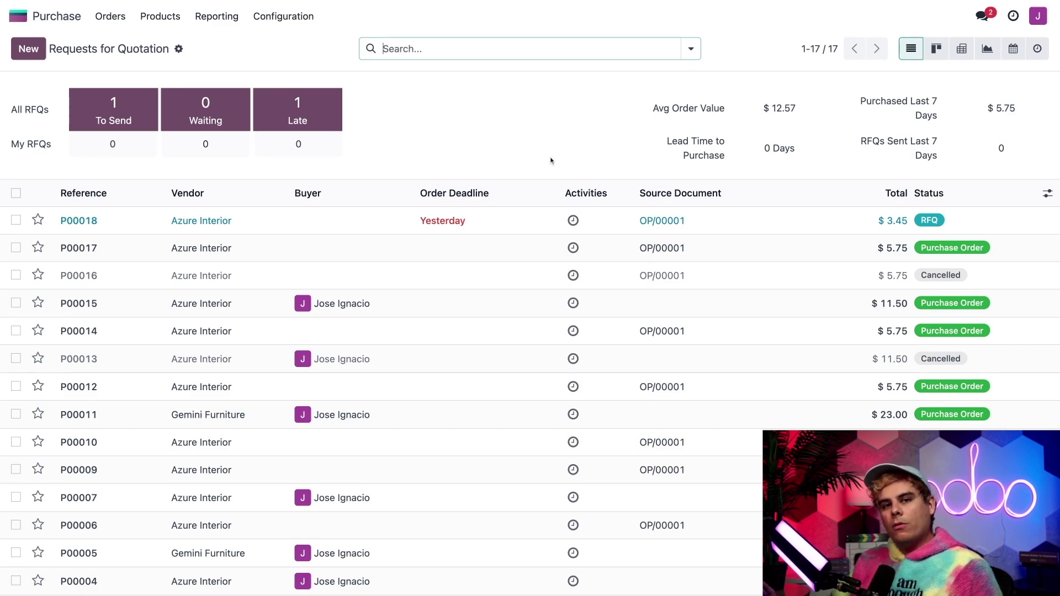
{"action": "left_click", "coordinate": [461, 229]}
{"action": "left_click", "coordinate": [334, 325]}
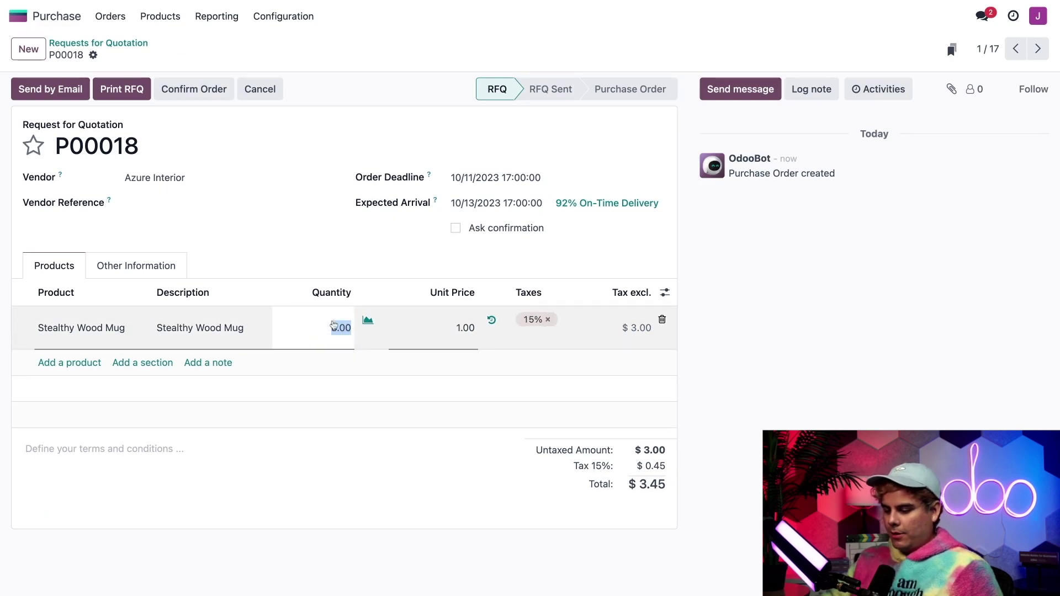
{"action": "type", "text": "5"}
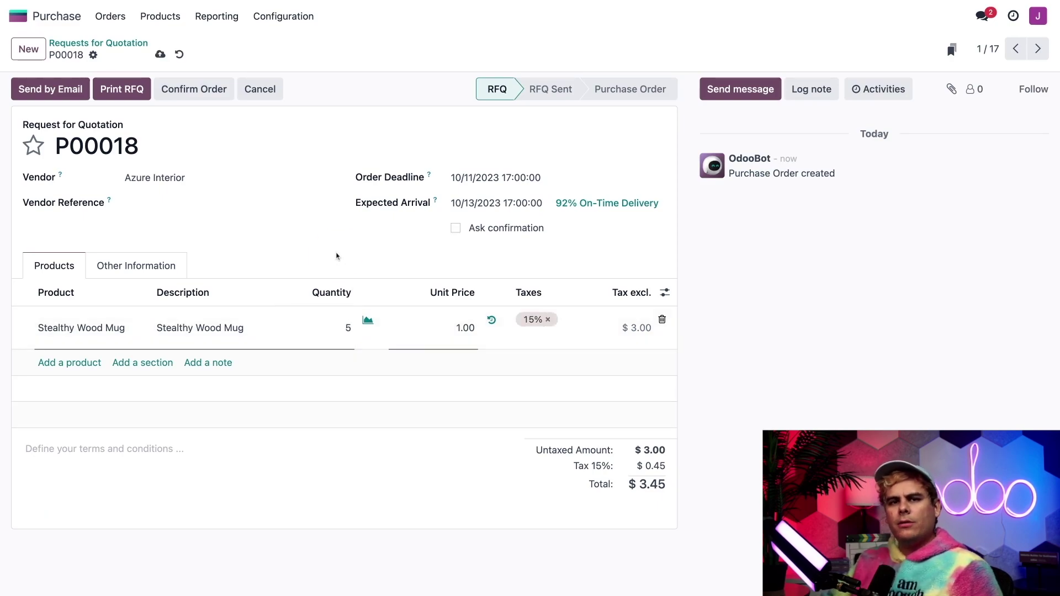
{"action": "left_click", "coordinate": [338, 256]}
{"action": "left_click", "coordinate": [183, 98]}
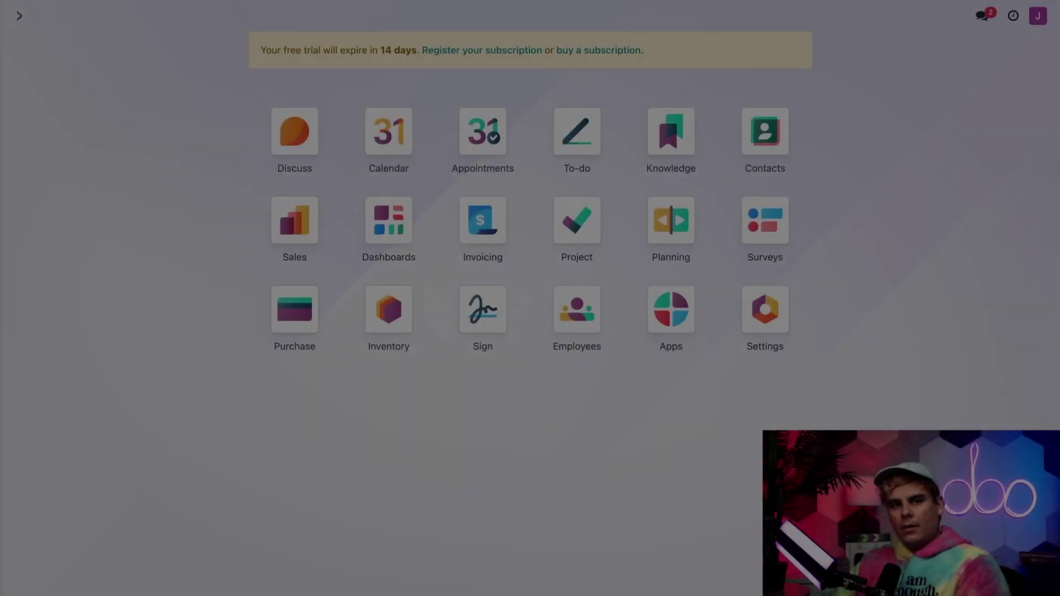
List Inventory receipts to find WH/IN/00018 from Azure Interior for P00018.
{"action": "left_click", "coordinate": [388, 305]}
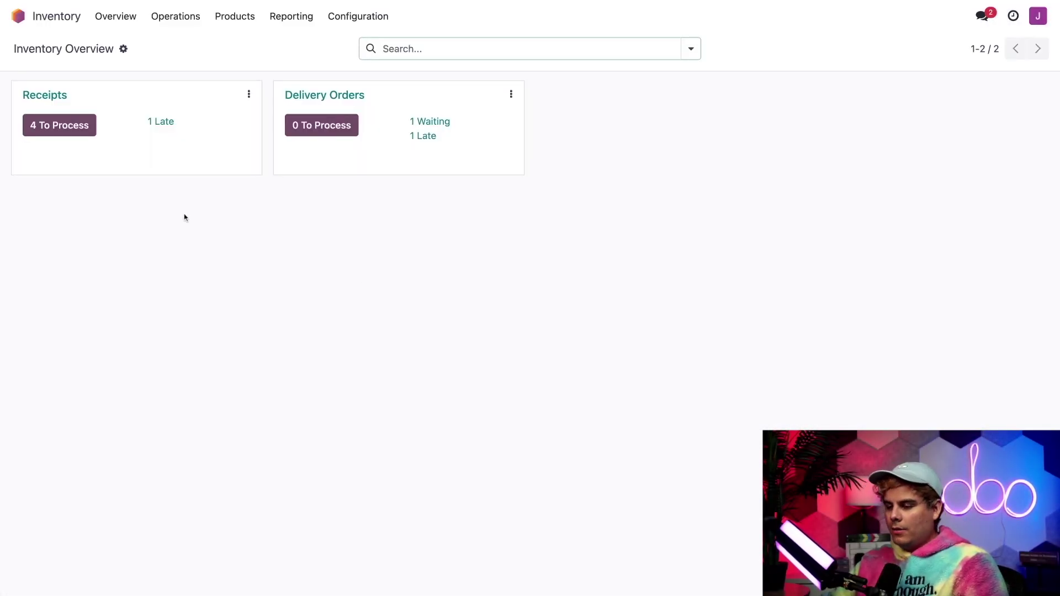
{"action": "left_click", "coordinate": [50, 97]}
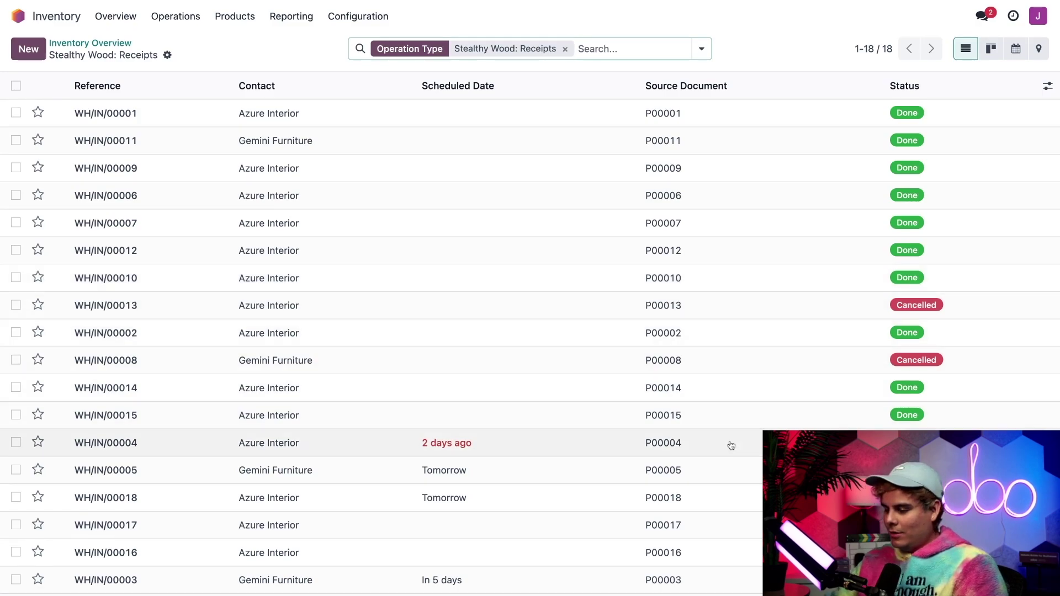
Validate receipt WH/IN/00018, marking all 5 Stealthy Wood Mugs received.
{"action": "left_click", "coordinate": [655, 500]}
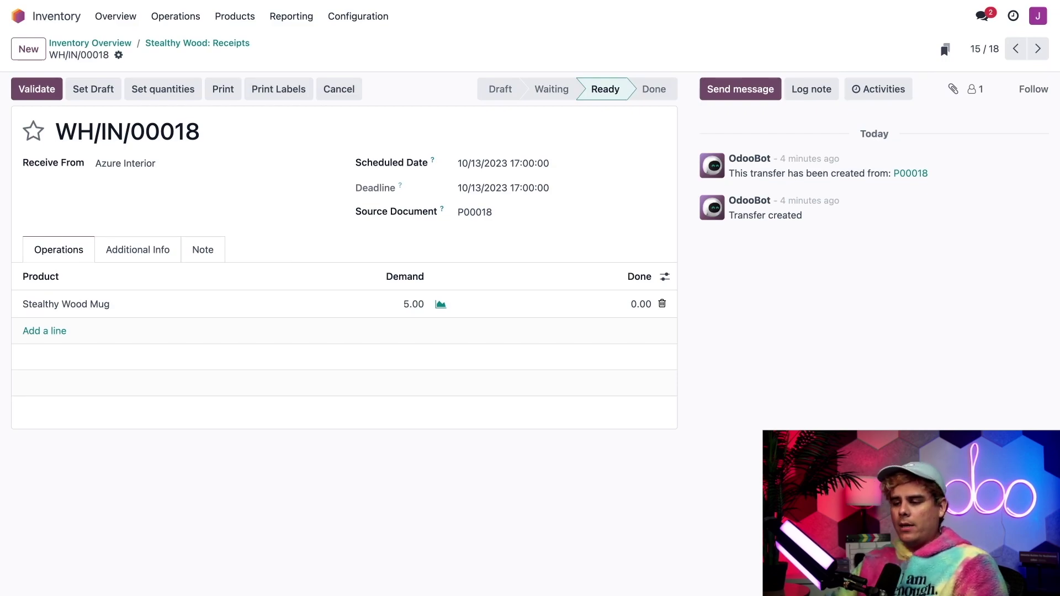
{"action": "left_click", "coordinate": [35, 93]}
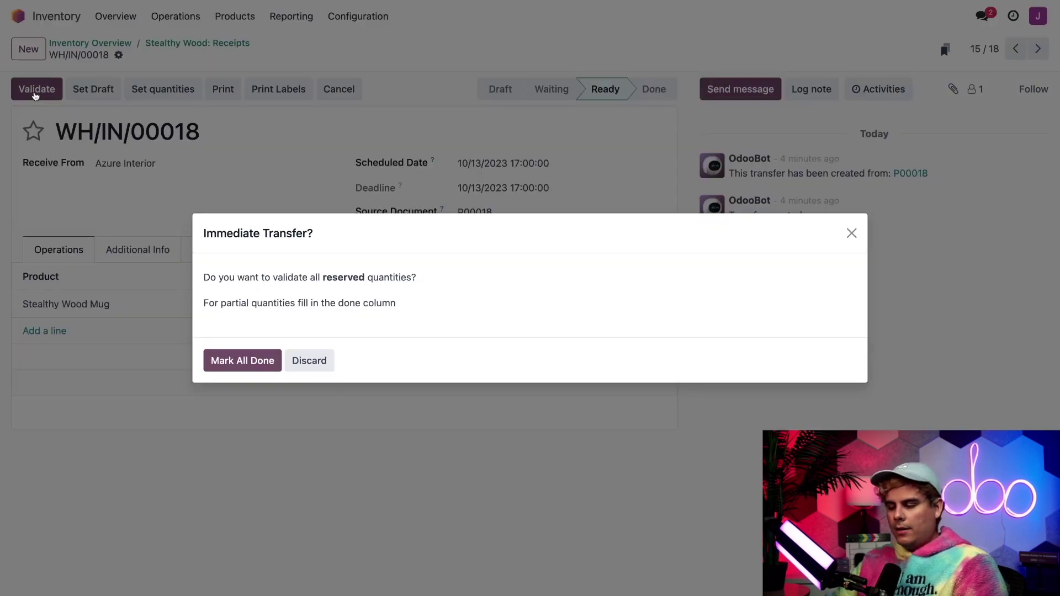
{"action": "left_click", "coordinate": [242, 363]}
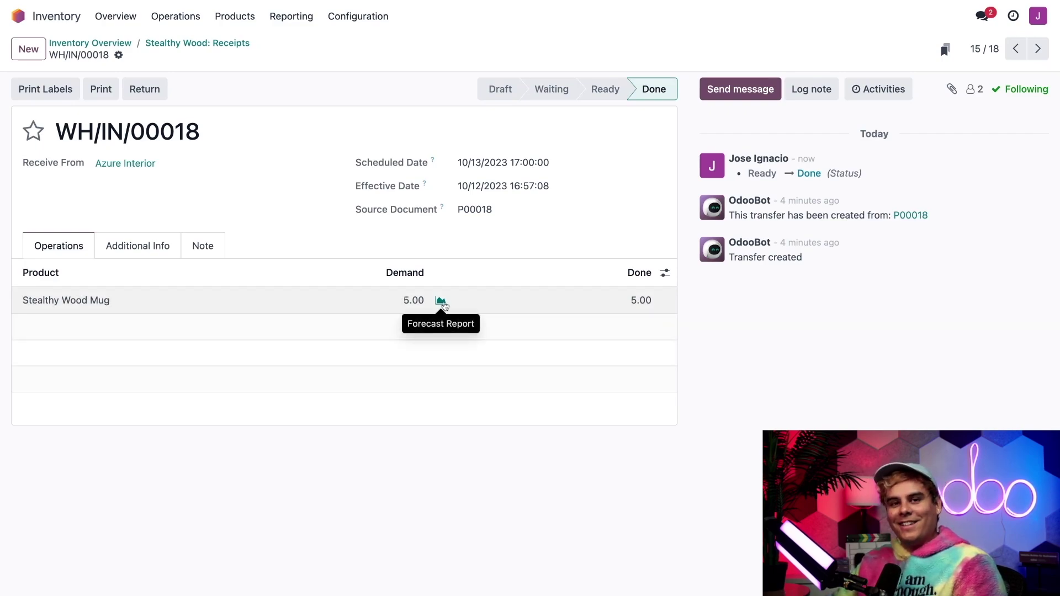
Show the mug forecast: 5 on hand, 3 outgoing, 2.00 forecasted.
{"action": "left_click", "coordinate": [443, 303]}
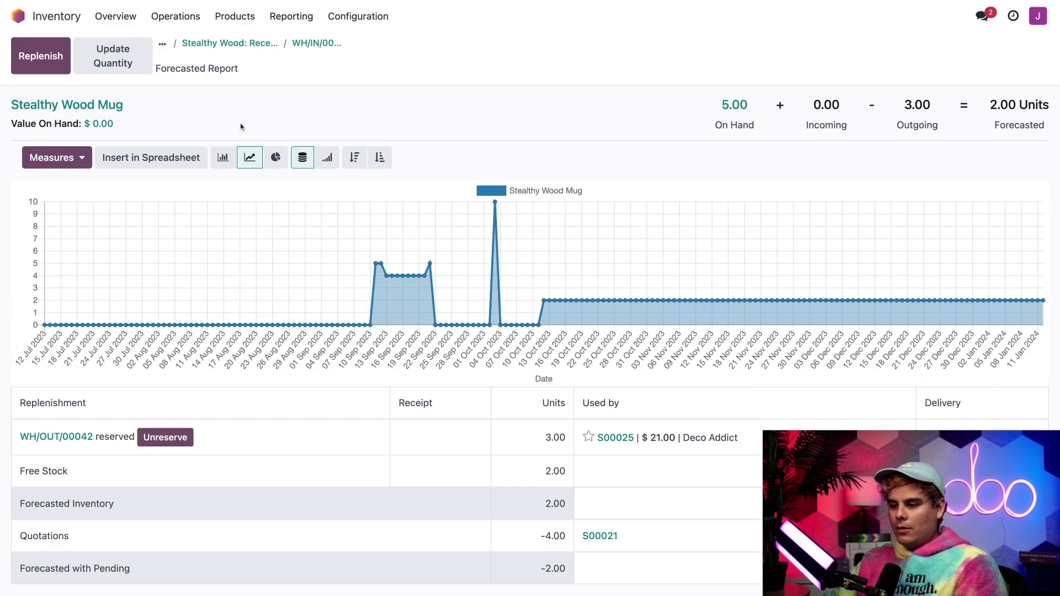
Validate Deco Addict's delivery WH/OUT/00042, shipping all 3 Stealthy Wood Mugs.
{"action": "left_click", "coordinate": [120, 26]}
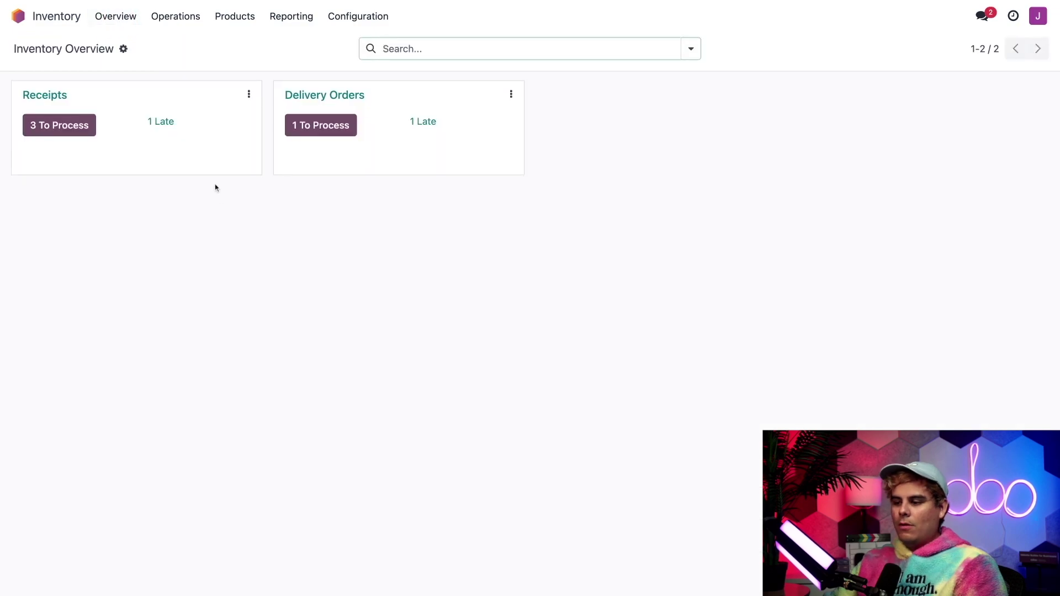
{"action": "left_click", "coordinate": [319, 126]}
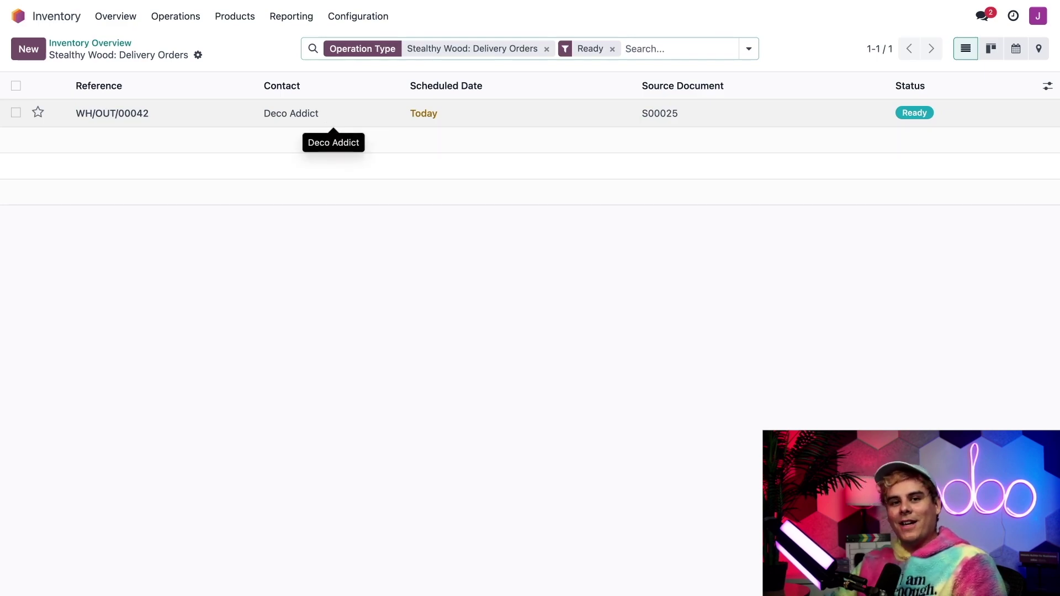
{"action": "left_click", "coordinate": [857, 118]}
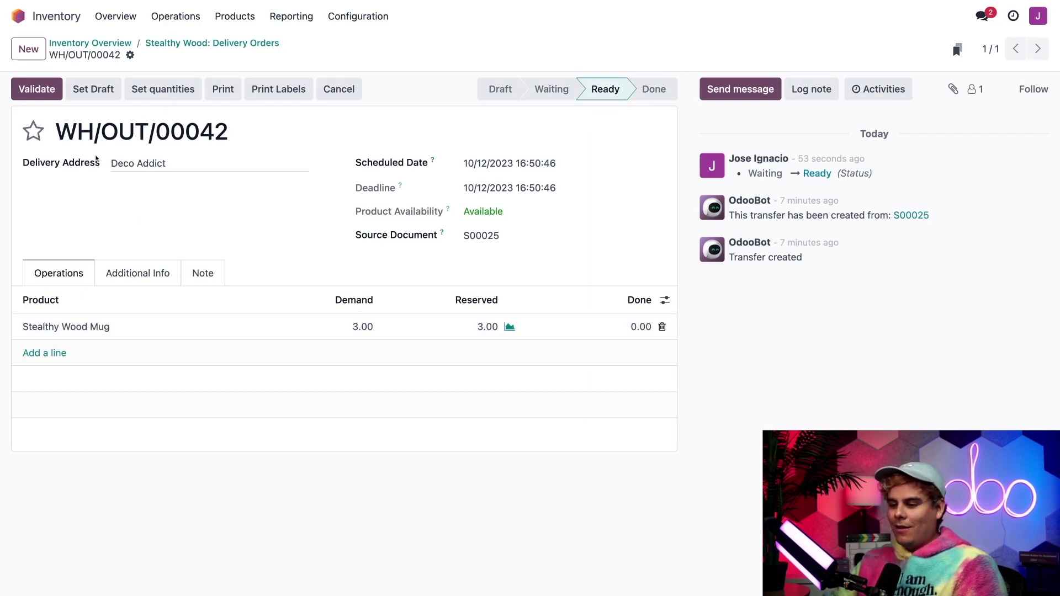
{"action": "left_click", "coordinate": [38, 90]}
{"action": "left_click", "coordinate": [238, 364]}
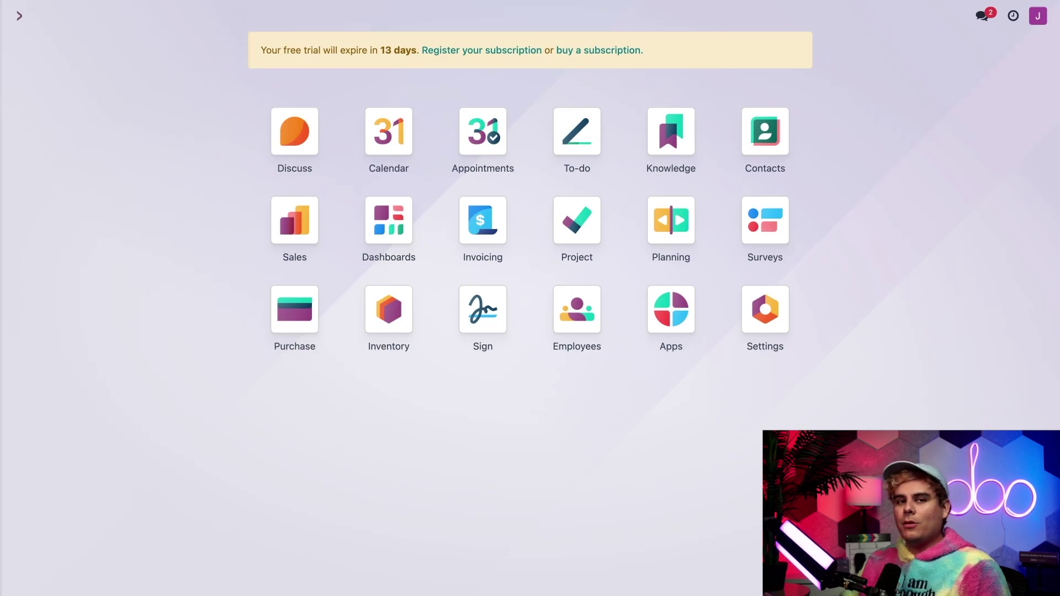
Check availability on quotation S00021 for 4 mugs (2 available) and confirm it.
{"action": "left_click", "coordinate": [286, 228]}
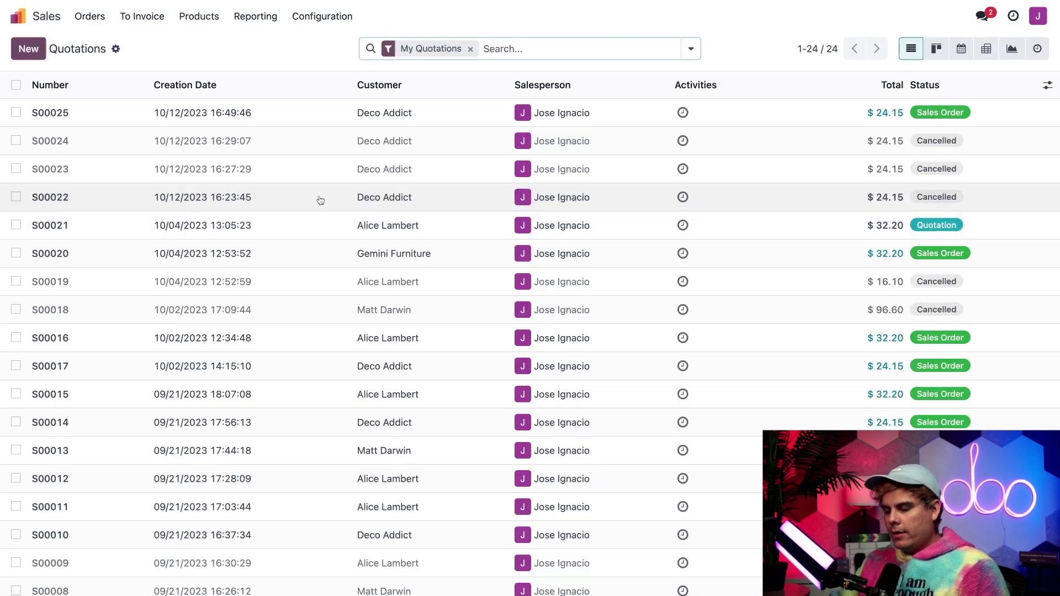
{"action": "left_click", "coordinate": [309, 235]}
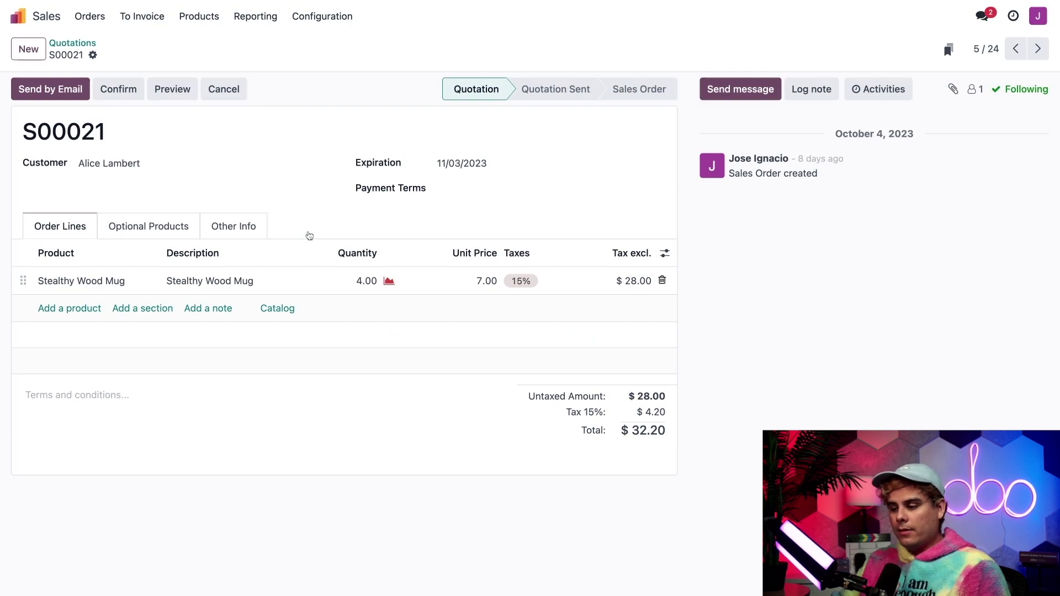
{"action": "left_click", "coordinate": [390, 280]}
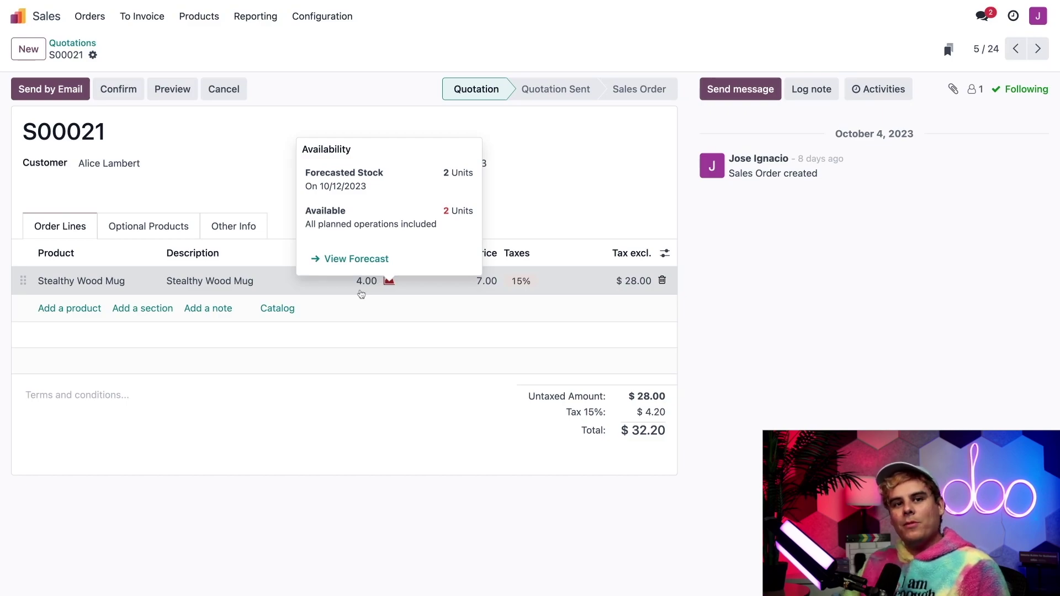
{"action": "left_click", "coordinate": [232, 133]}
Confirm the sales order and validate delivery WH/OUT/00043 for 2 mugs, creating backorder WH/OUT/00044.
{"action": "left_click", "coordinate": [127, 96]}
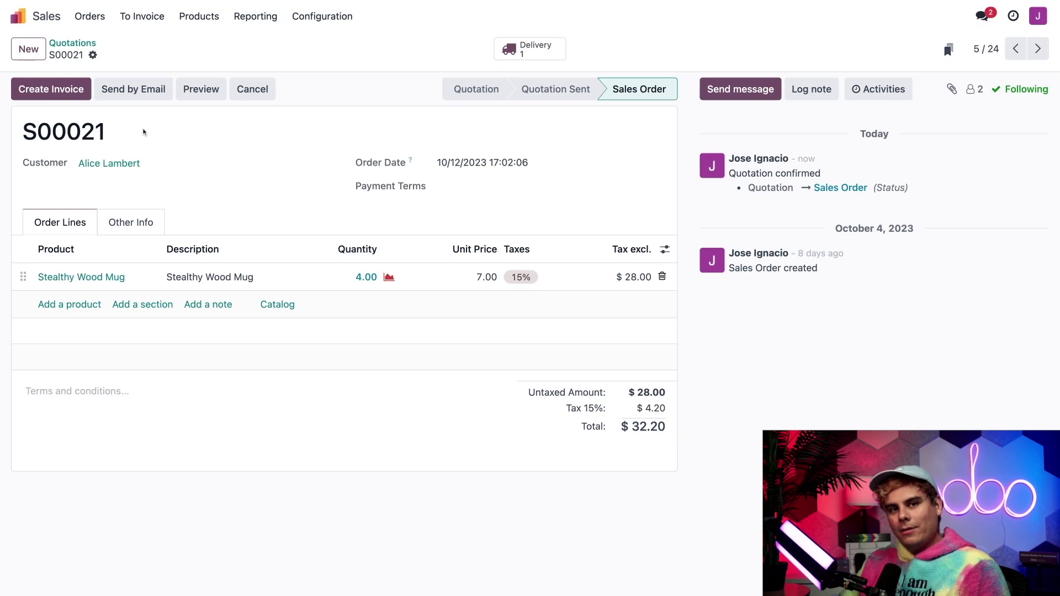
{"action": "left_click", "coordinate": [530, 50]}
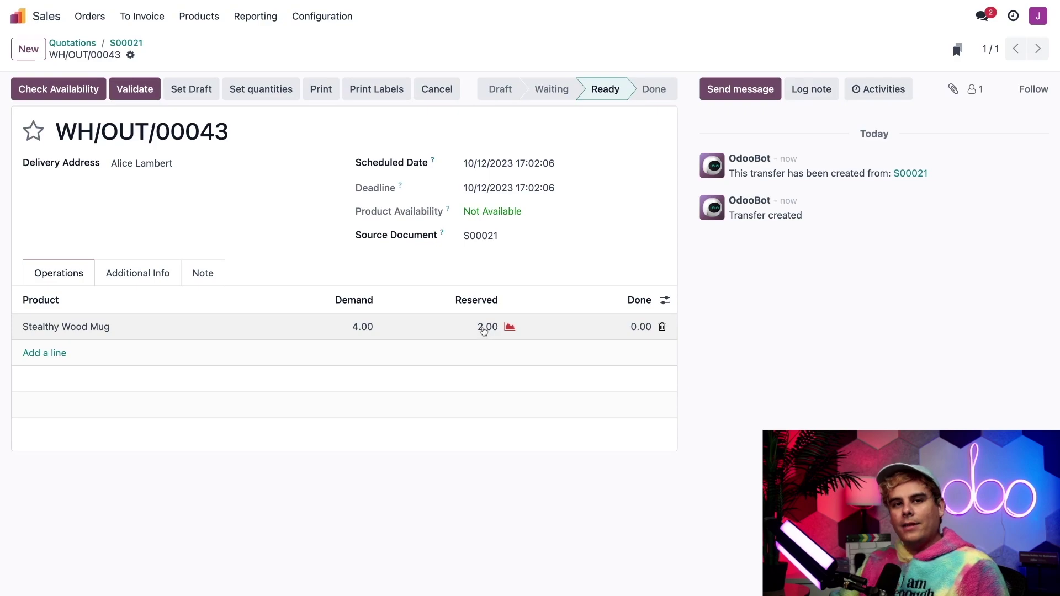
{"action": "left_click", "coordinate": [136, 90]}
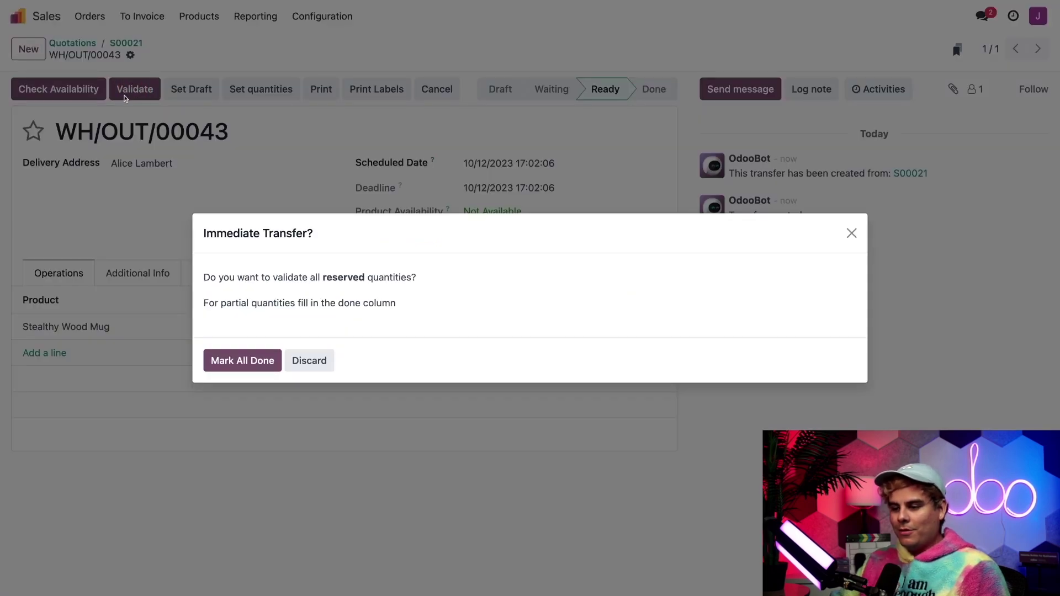
{"action": "left_click", "coordinate": [231, 369]}
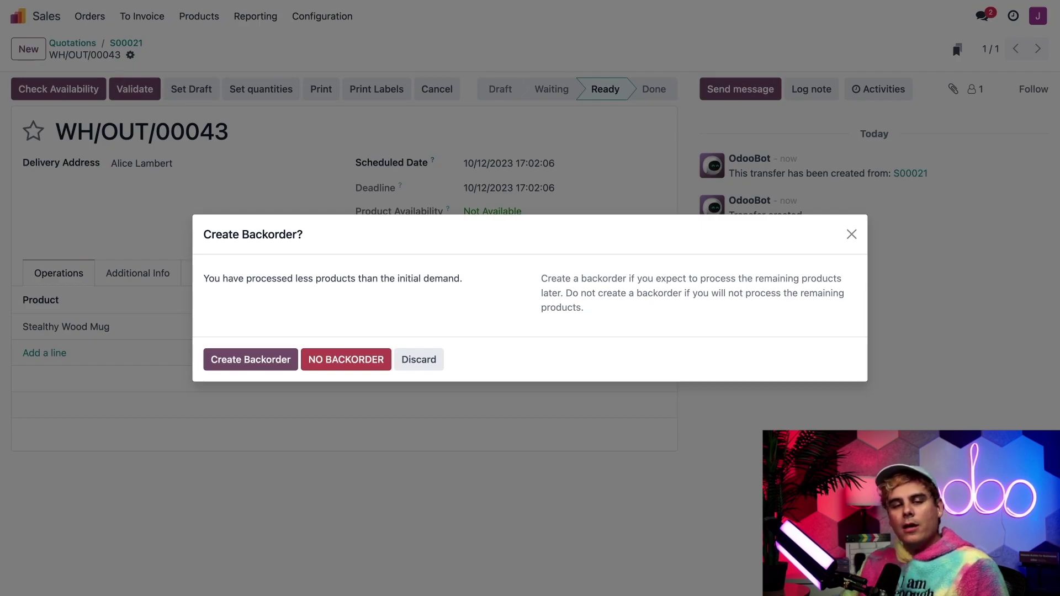
{"action": "left_click", "coordinate": [264, 363]}
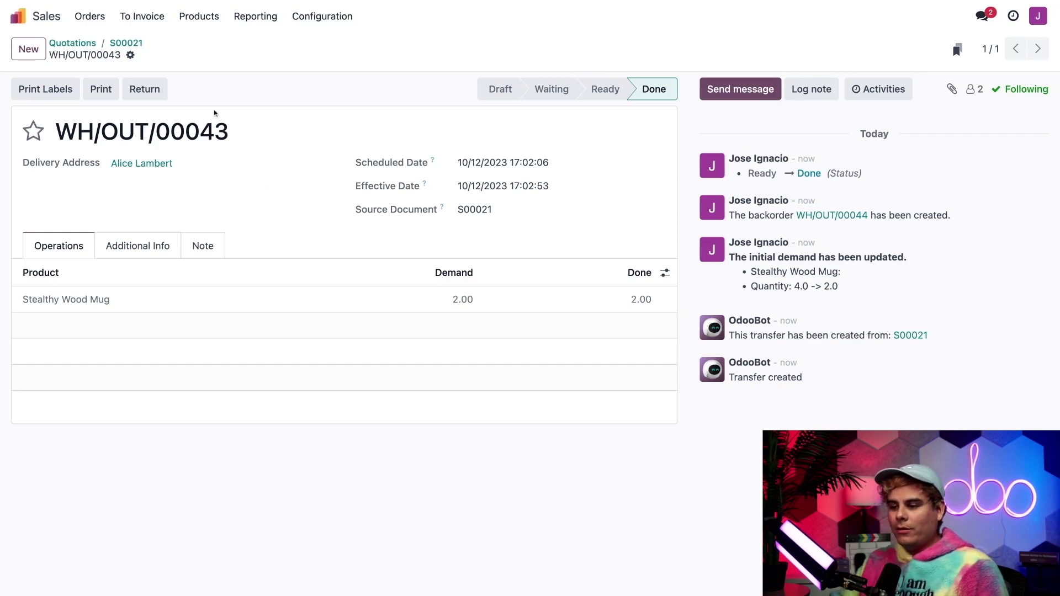
Open backorder WH/OUT/00044 from sales order S00021's deliveries, showing 2 Stealthy Wood Mugs Not Available.
{"action": "left_click", "coordinate": [129, 44]}
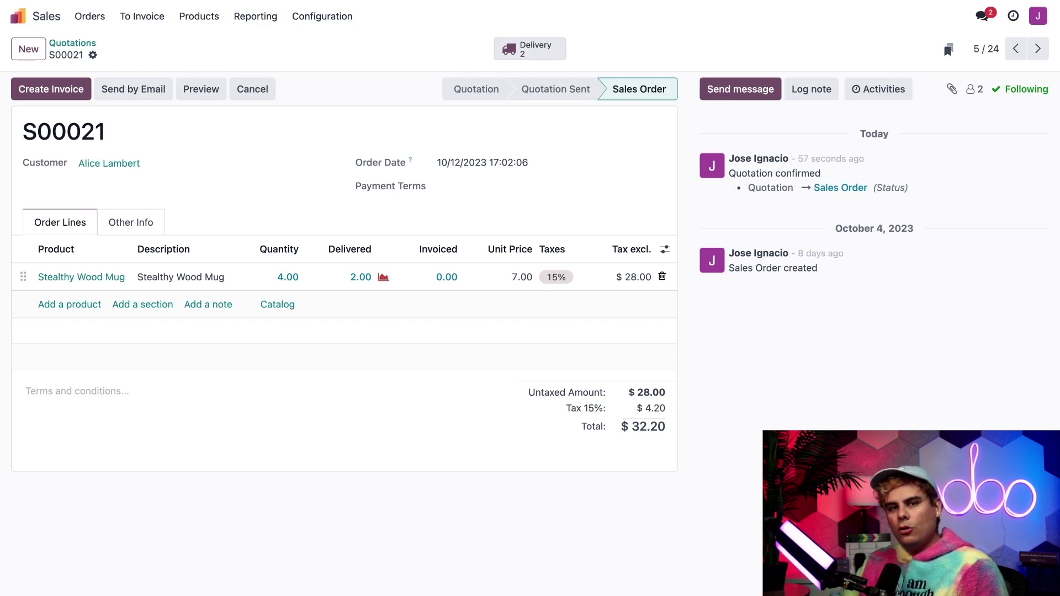
{"action": "left_click", "coordinate": [530, 49]}
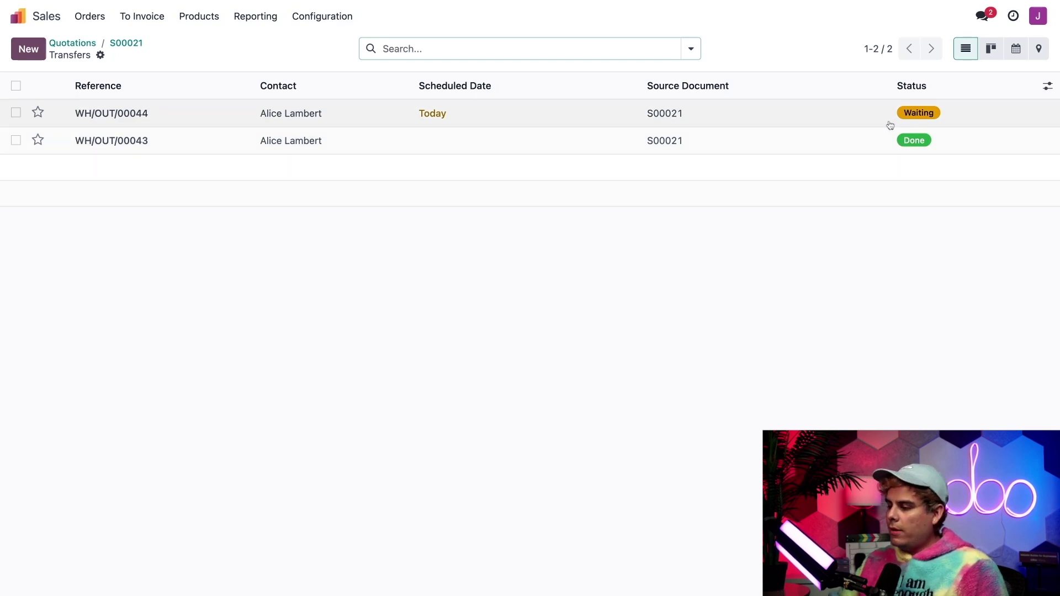
{"action": "left_click", "coordinate": [859, 114]}
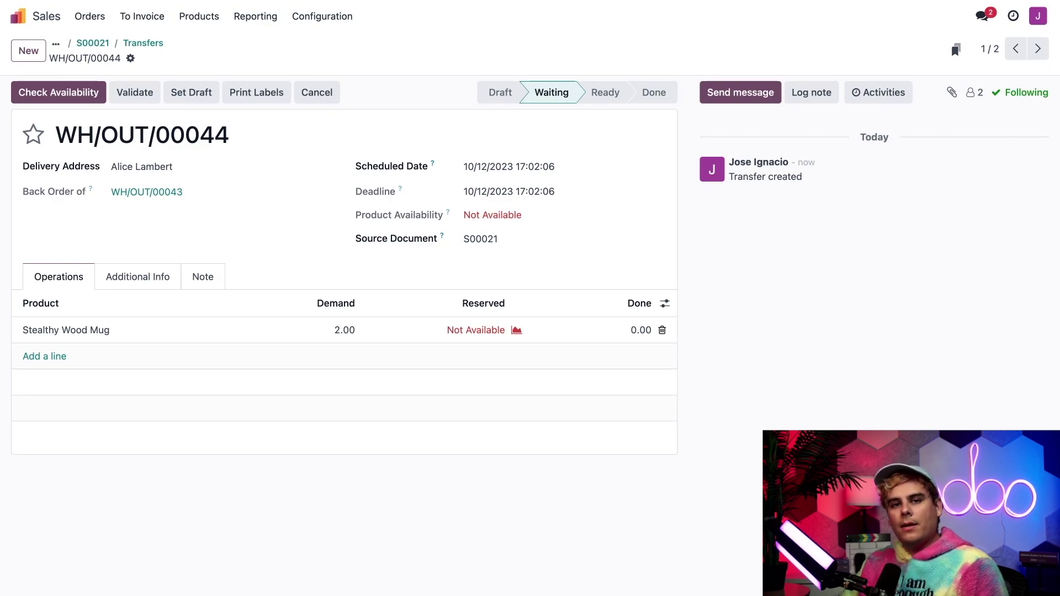
Start a new request for quotation in Purchase with Azure Interior as the vendor.
{"action": "left_click", "coordinate": [18, 16]}
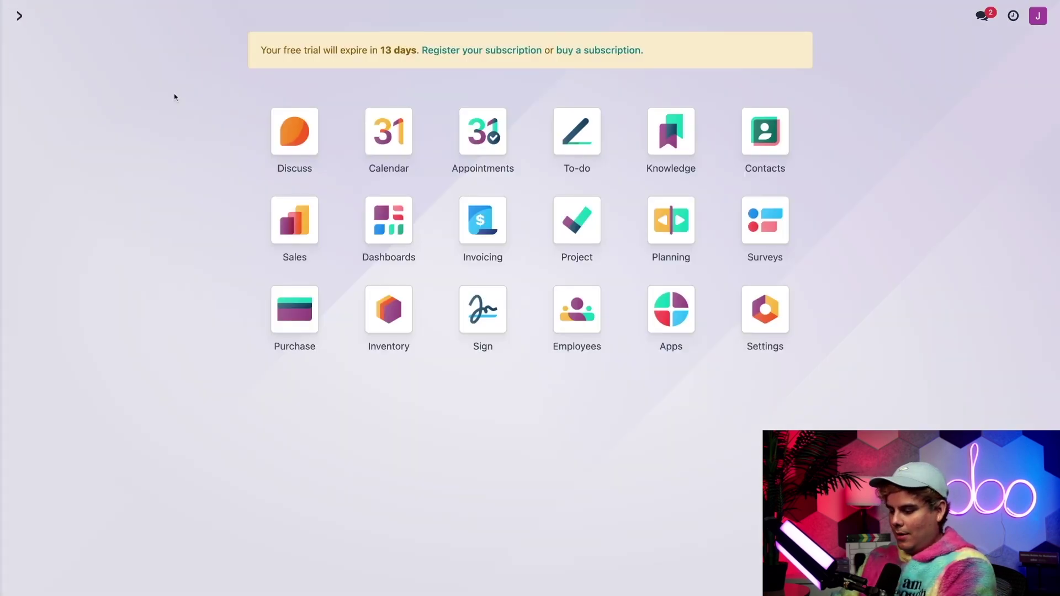
{"action": "type", "text": "purch"}
{"action": "key", "text": "Return"}
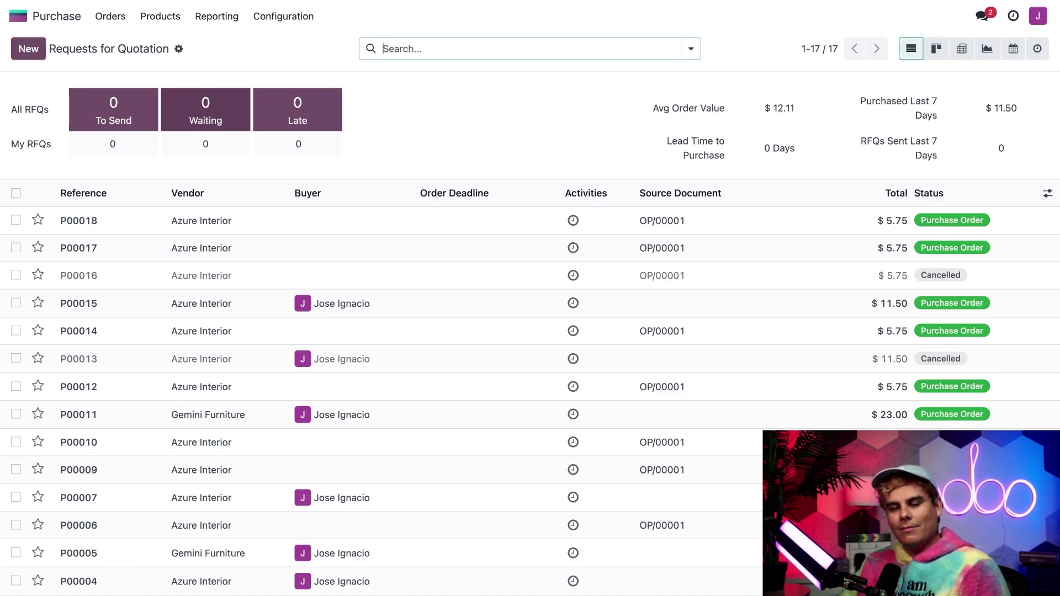
{"action": "left_click", "coordinate": [23, 54]}
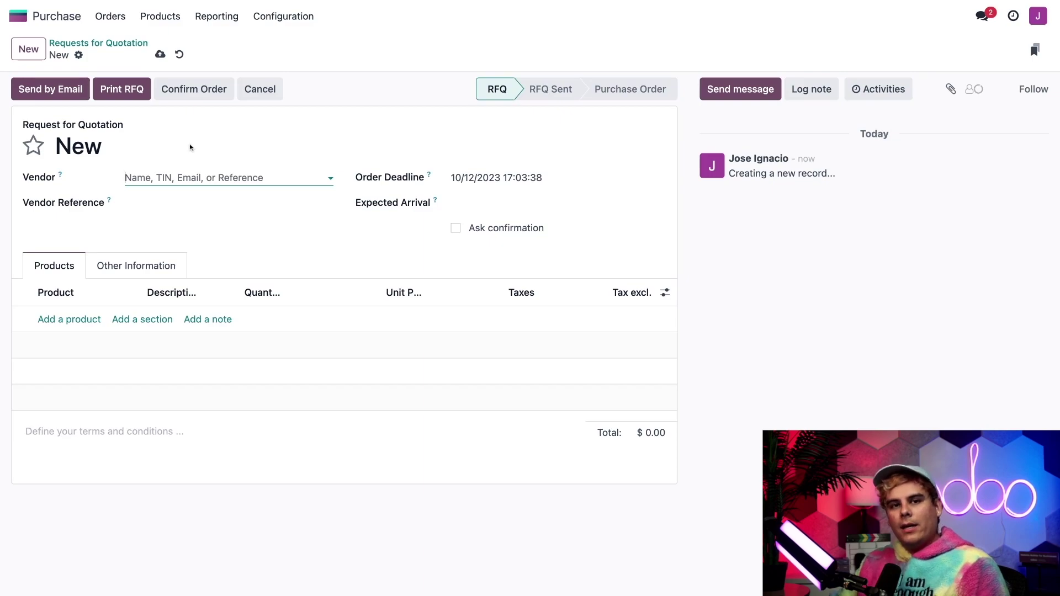
{"action": "type", "text": "azure"}
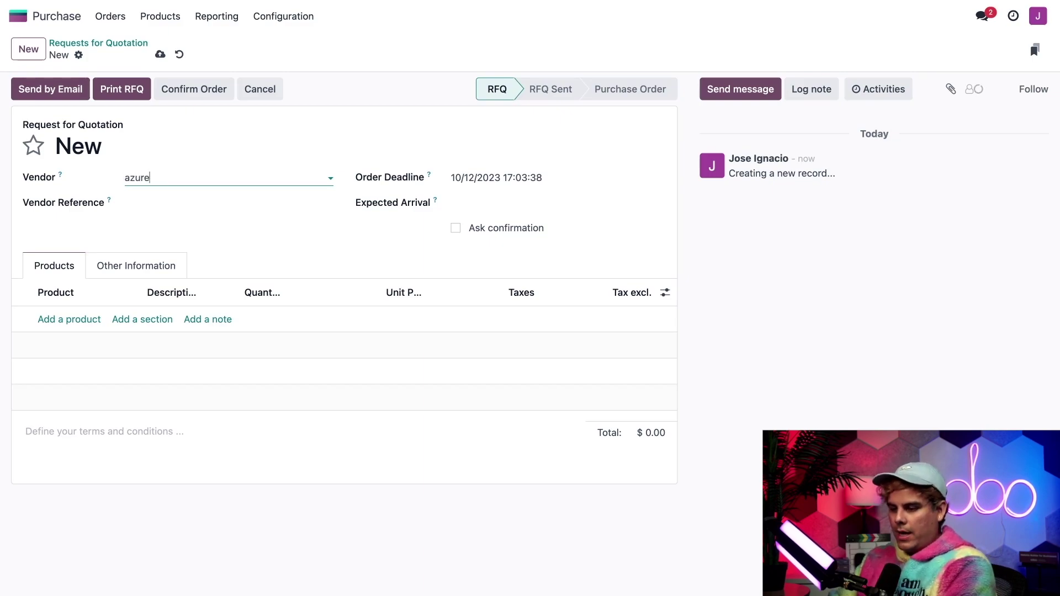
{"action": "left_click", "coordinate": [171, 202]}
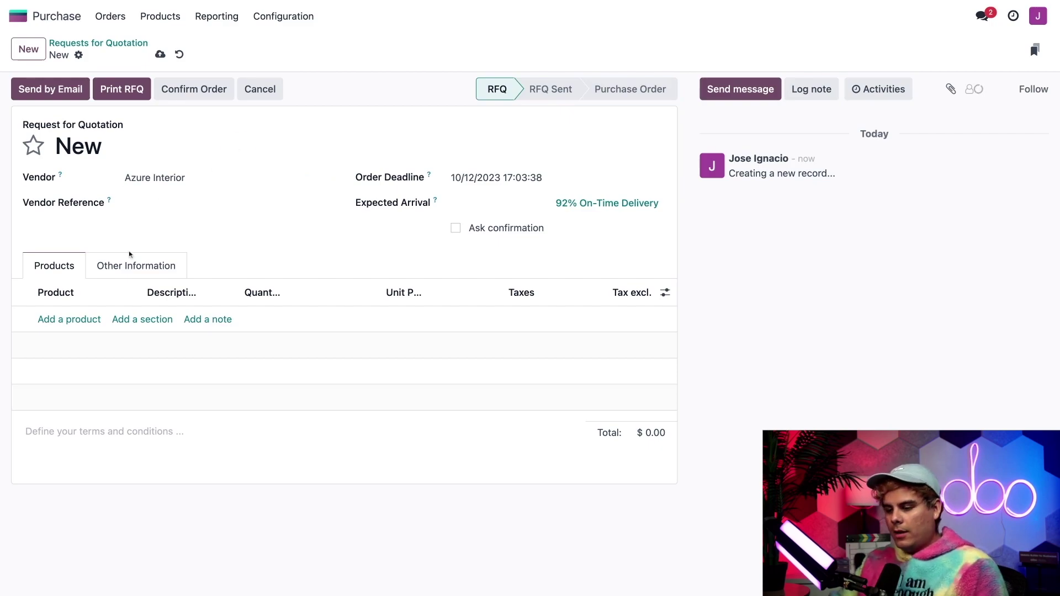
Add 10 Stealthy Wood Mugs and confirm it as purchase order P00019.
{"action": "left_click", "coordinate": [79, 321]}
{"action": "type", "text": "stea"}
{"action": "key", "text": "Return"}
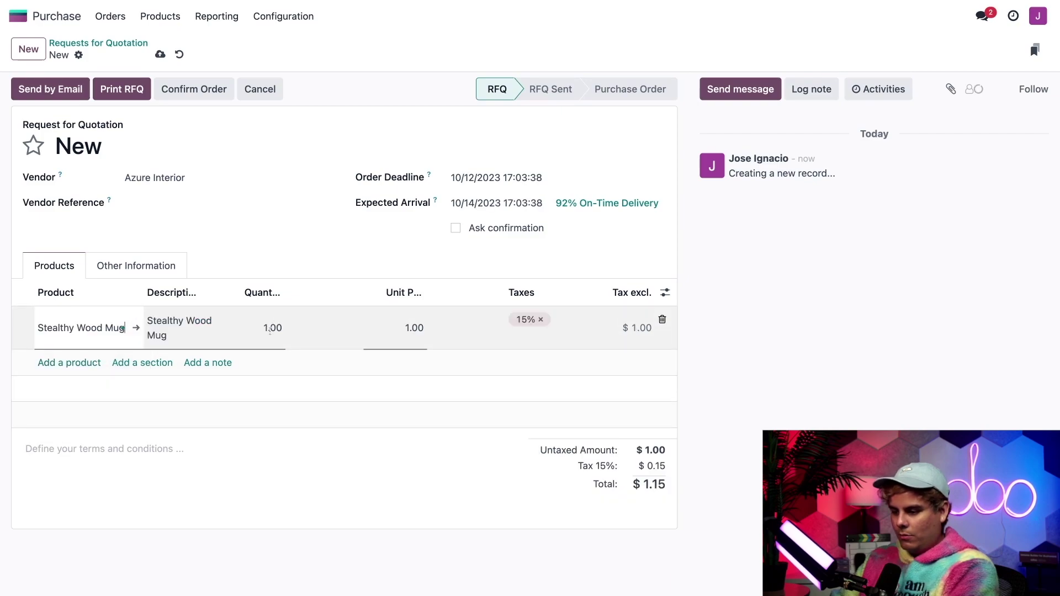
{"action": "left_click", "coordinate": [274, 321]}
{"action": "type", "text": "10"}
{"action": "left_click", "coordinate": [267, 275]}
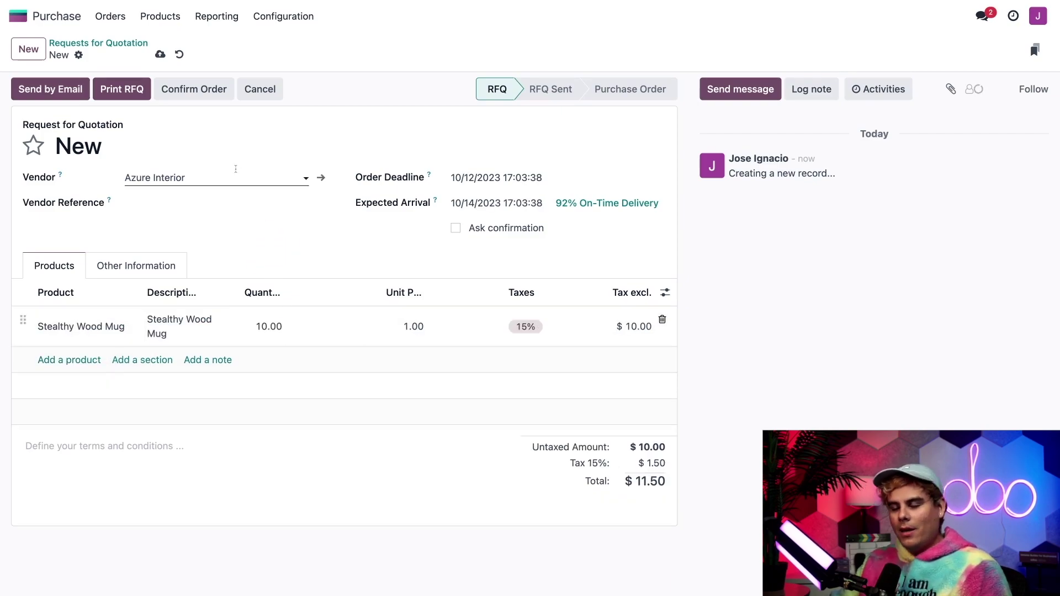
{"action": "left_click", "coordinate": [176, 92]}
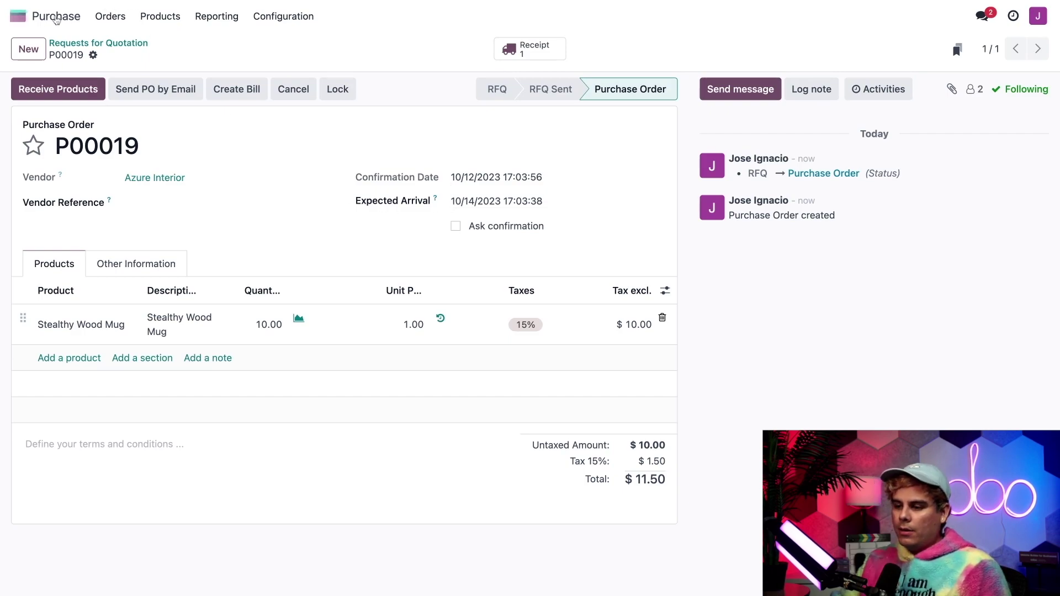
Reopen backorder WH/OUT/00044 from Inventory's delivery backorders to see the 10/14/2023 expected date.
{"action": "left_click", "coordinate": [19, 17]}
{"action": "left_click", "coordinate": [371, 311]}
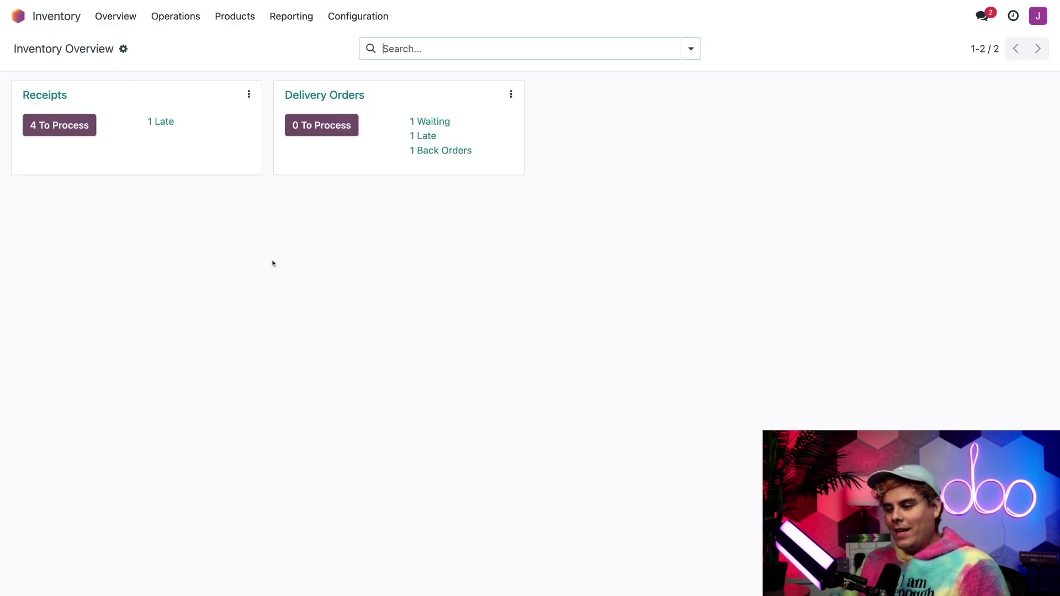
{"action": "left_click", "coordinate": [448, 152]}
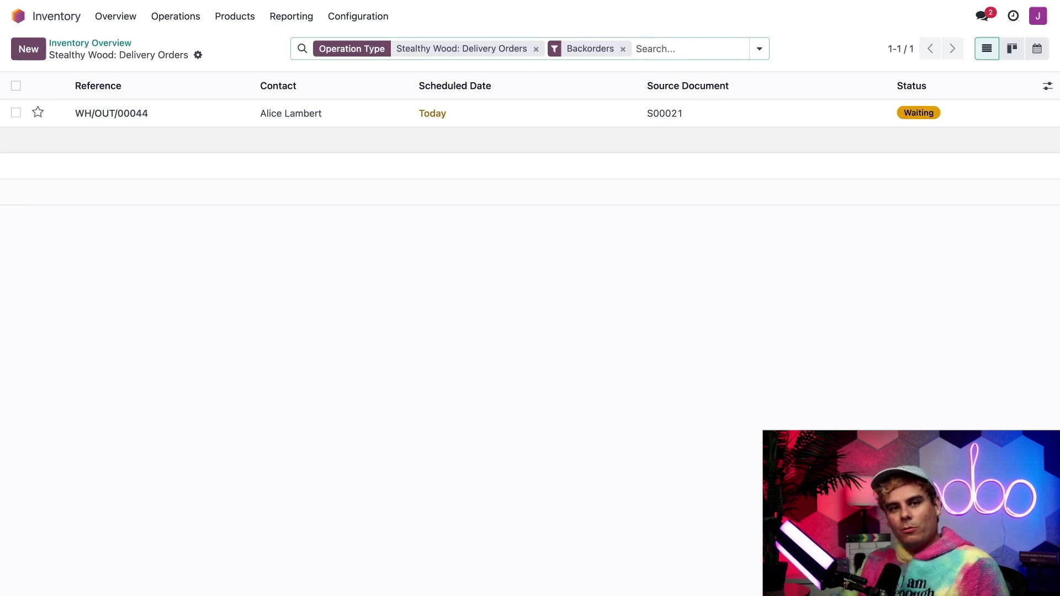
{"action": "left_click", "coordinate": [489, 116]}
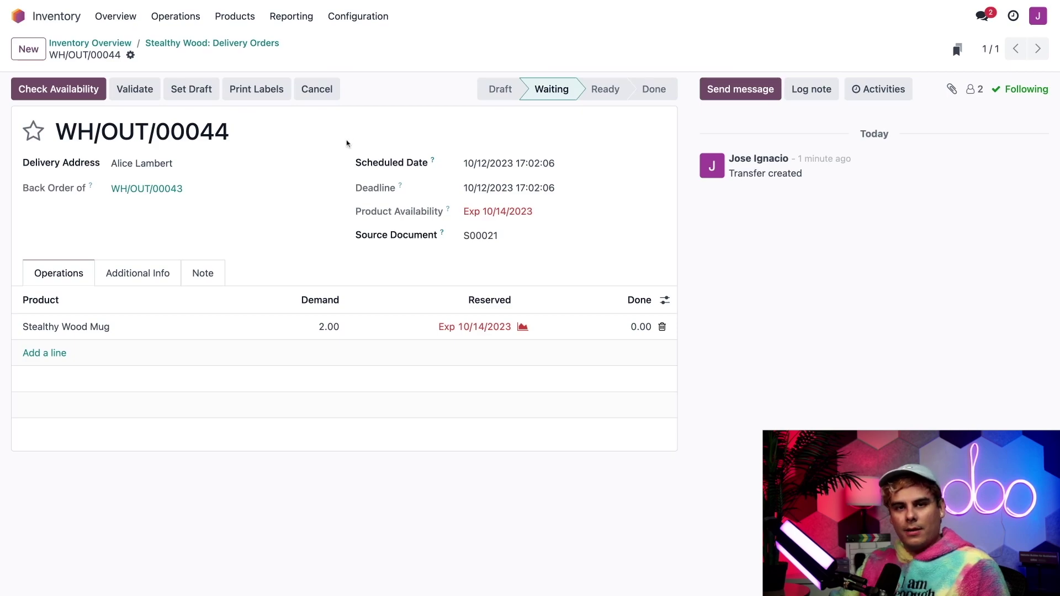